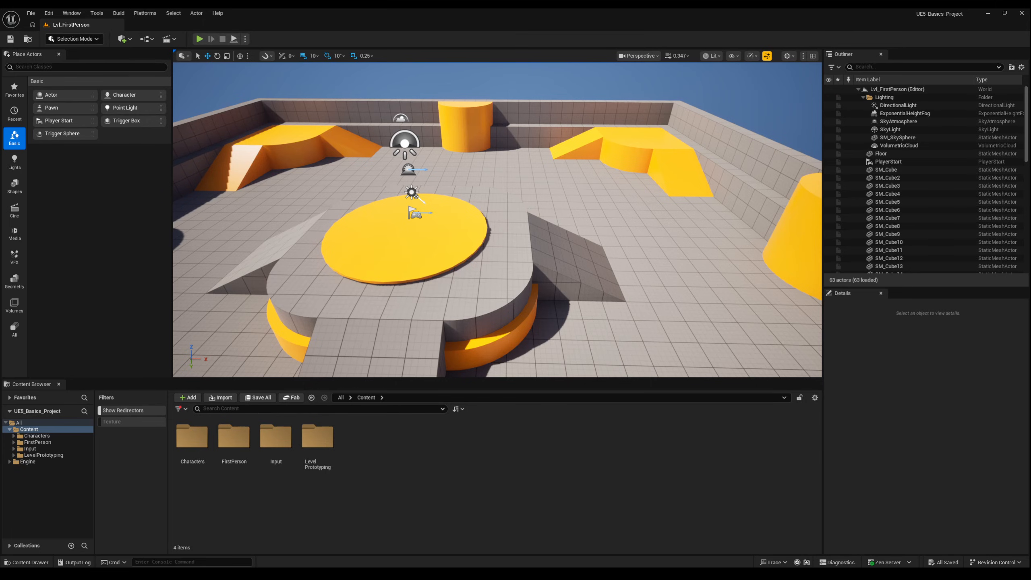
Focus the viewport on the SM_Cube2 wall and on the SM_Cube3 wall from the actor list.
mouse_move(497, 220)
right_down()
mouse_move(463, 192)
mouse_move(418, 205)
mouse_move(445, 238)
mouse_move(471, 247)
mouse_move(499, 232)
mouse_move(524, 195)
mouse_move(491, 215)
right_up()
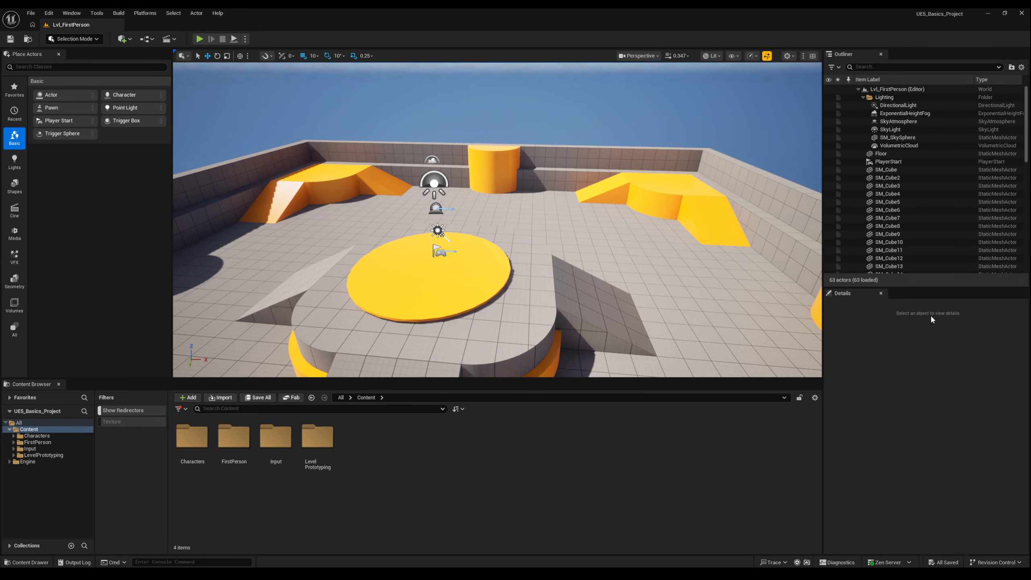
click(885, 178)
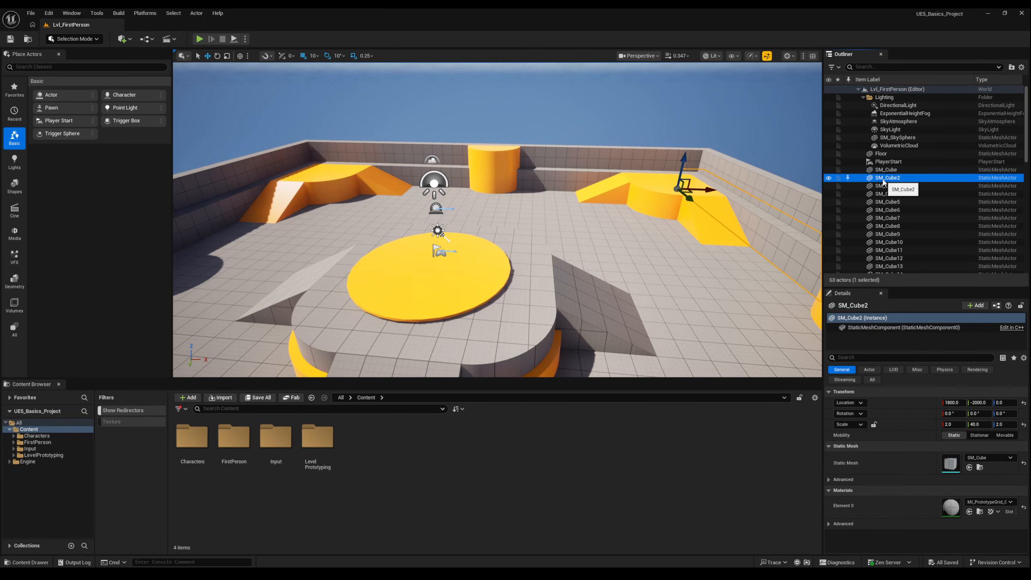
double_click(885, 178)
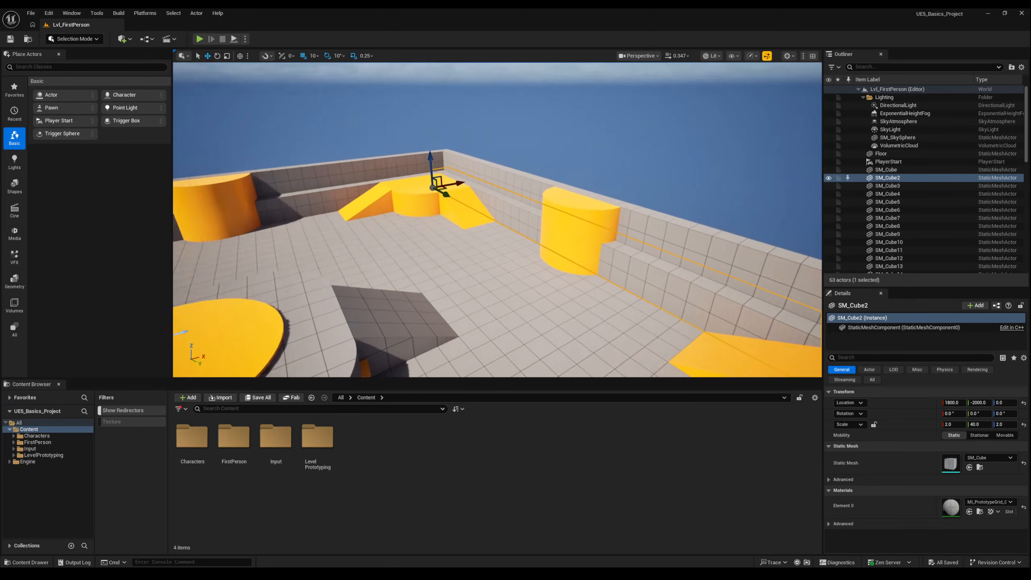
click(900, 186)
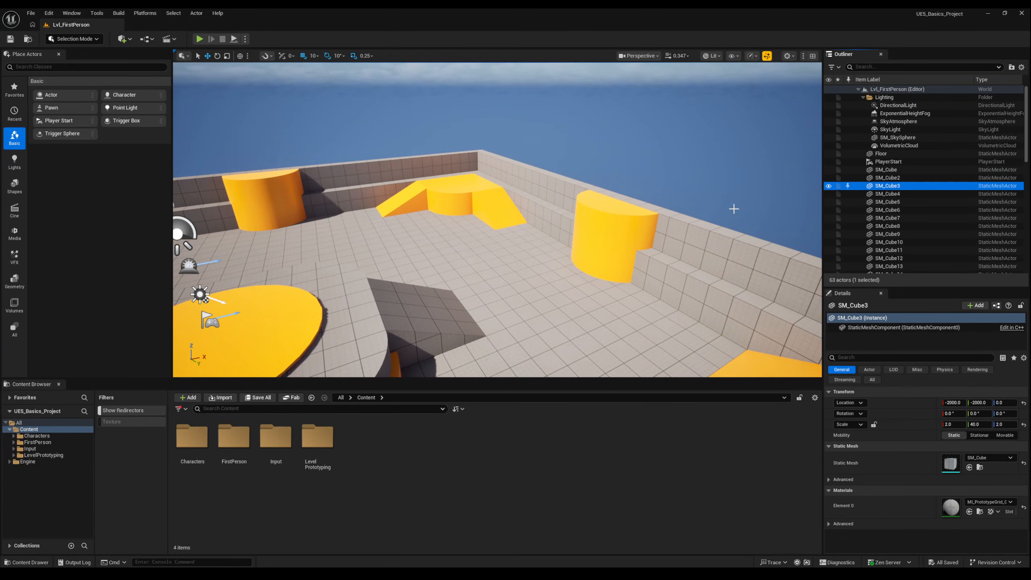
double_click(900, 186)
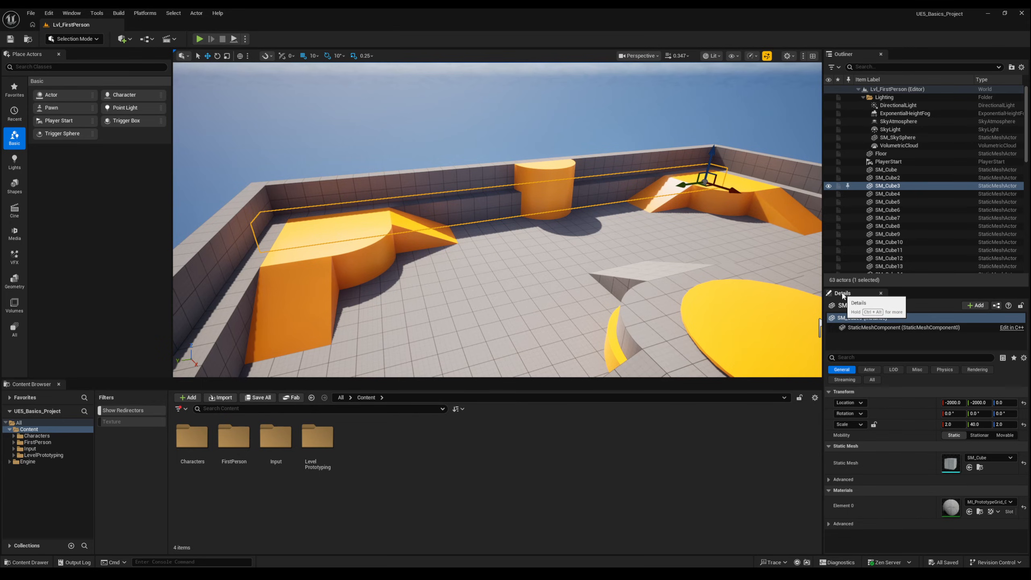
Inspect the details of several level actors, including SM_Cube4, SM_Cube5, SM_Cube7, SM_Cube, a yellow quarter cylinder and the central yellow disc.
click(891, 194)
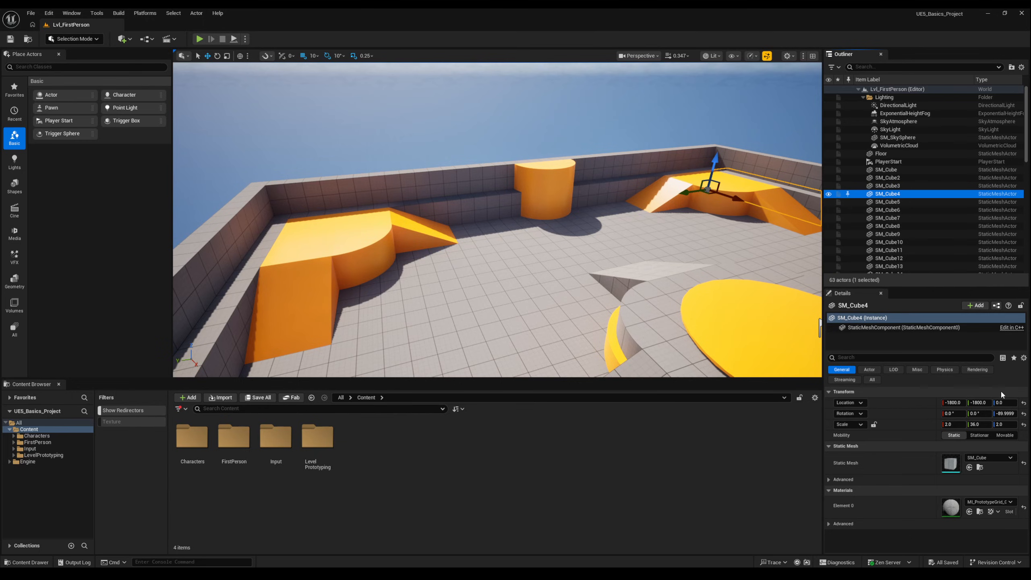
click(886, 201)
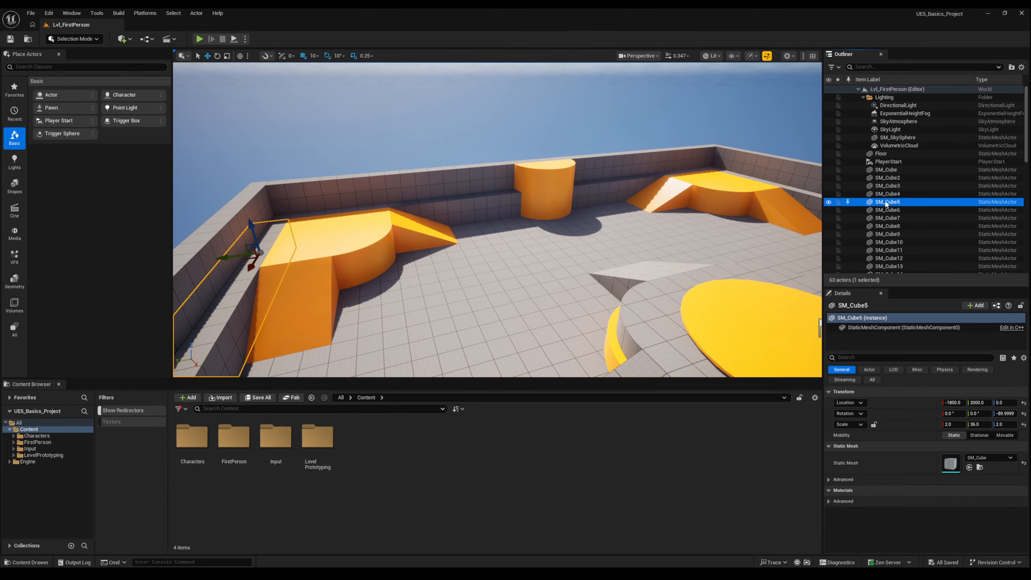
click(887, 218)
click(889, 194)
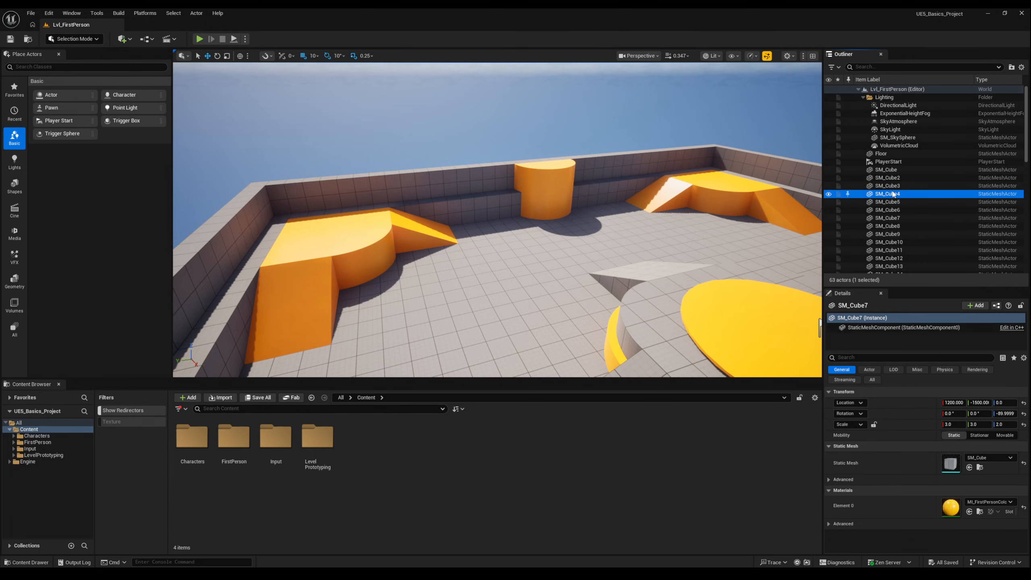
click(890, 170)
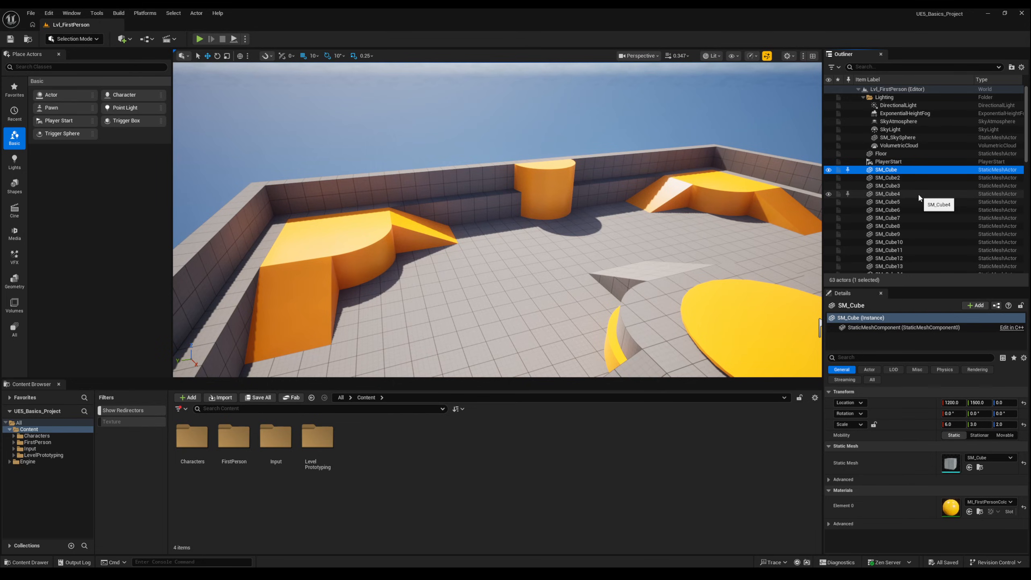
click(697, 193)
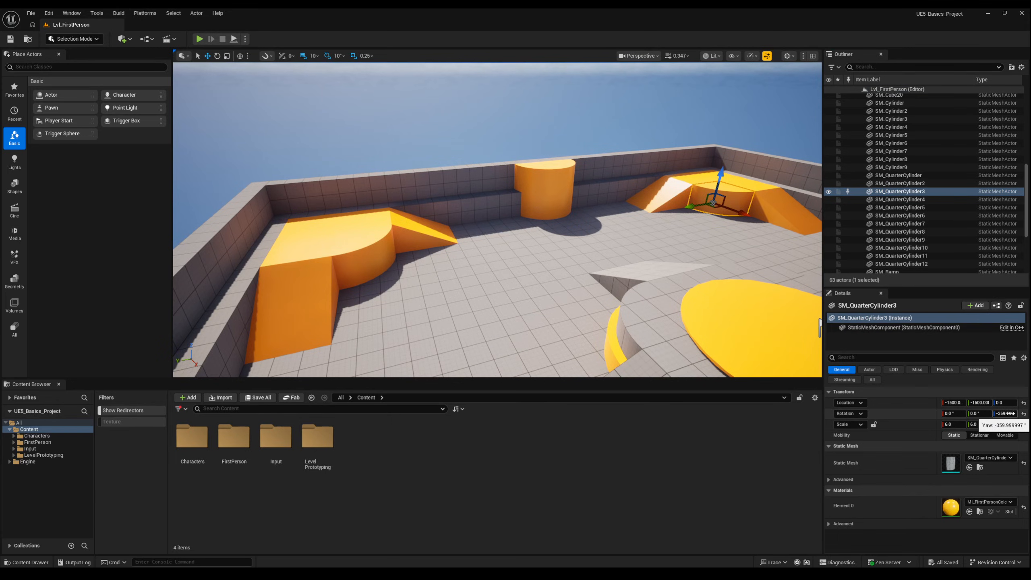
click(764, 303)
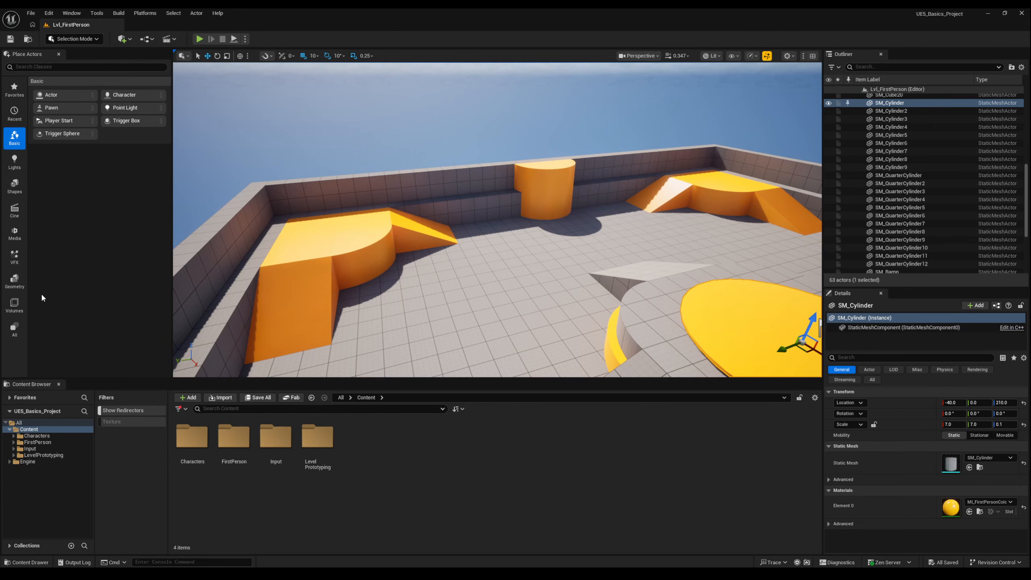
Add a basic Cube shape to the level near the yellow ramps and frame it in the viewport.
click(22, 185)
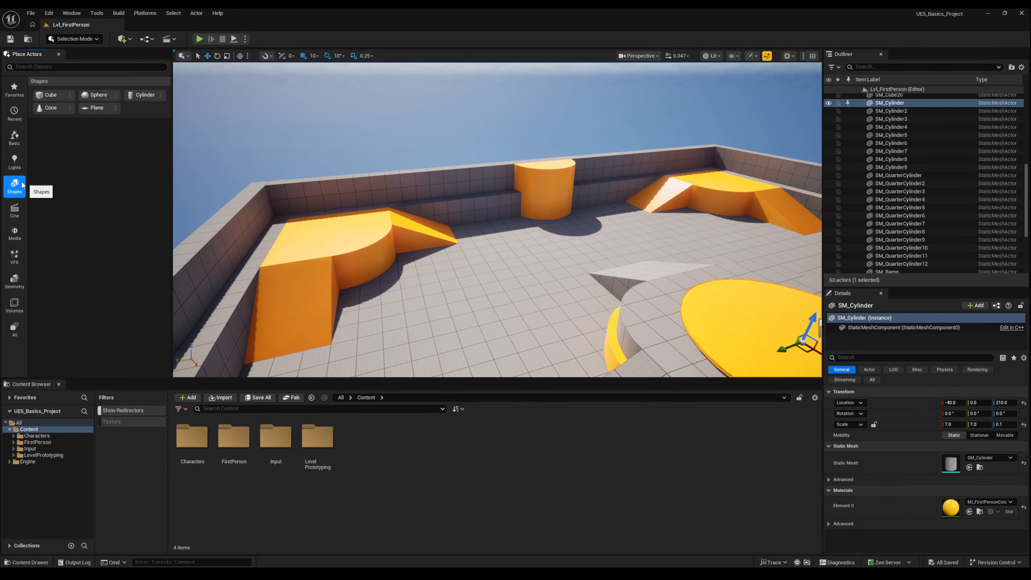
drag(61, 93, 508, 273)
key(f)
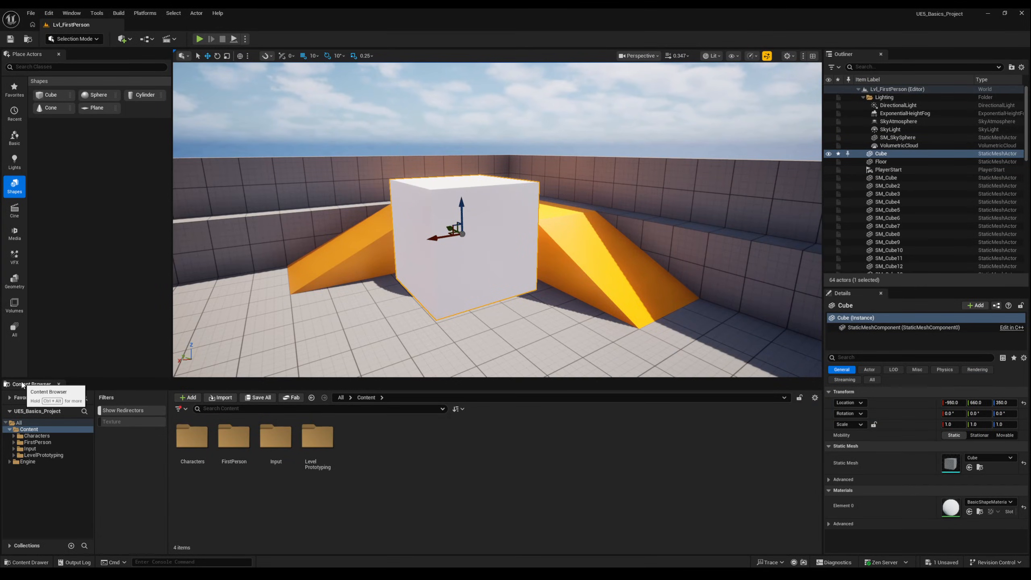
Browse the Characters and FirstPerson content folders and open the Meshes folder inside LevelPrototyping.
click(14, 436)
click(14, 449)
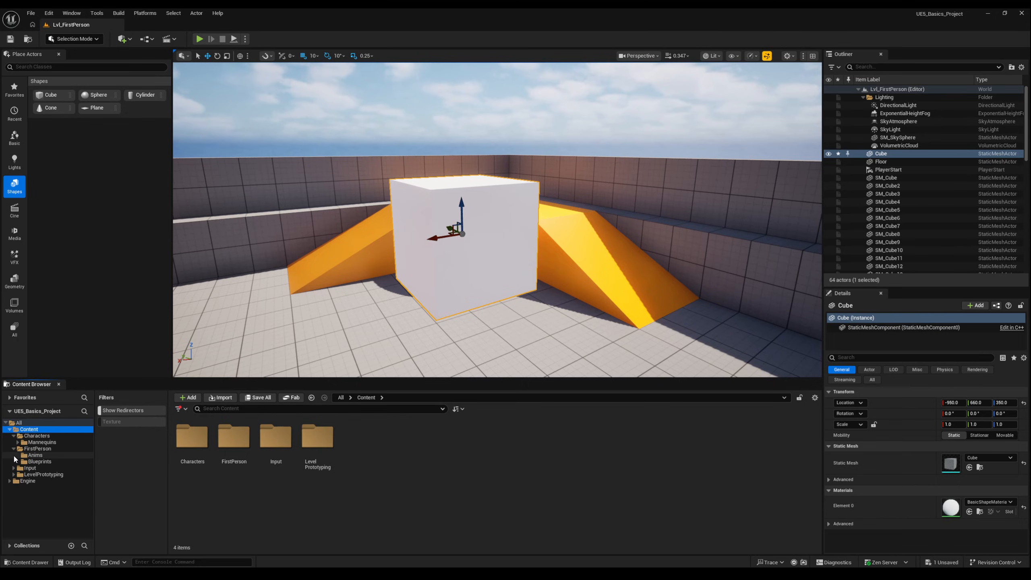
click(24, 456)
click(36, 462)
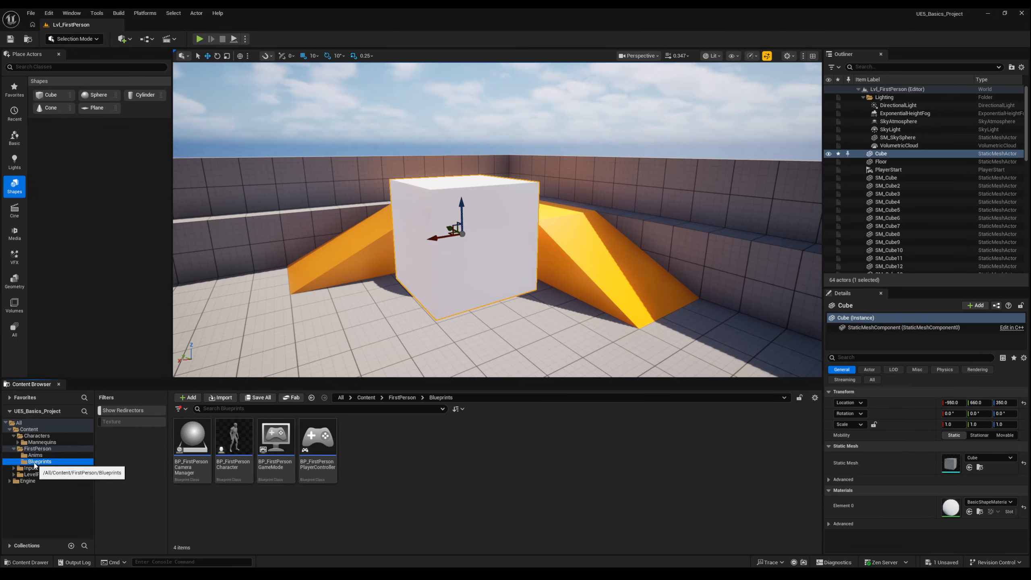
click(35, 446)
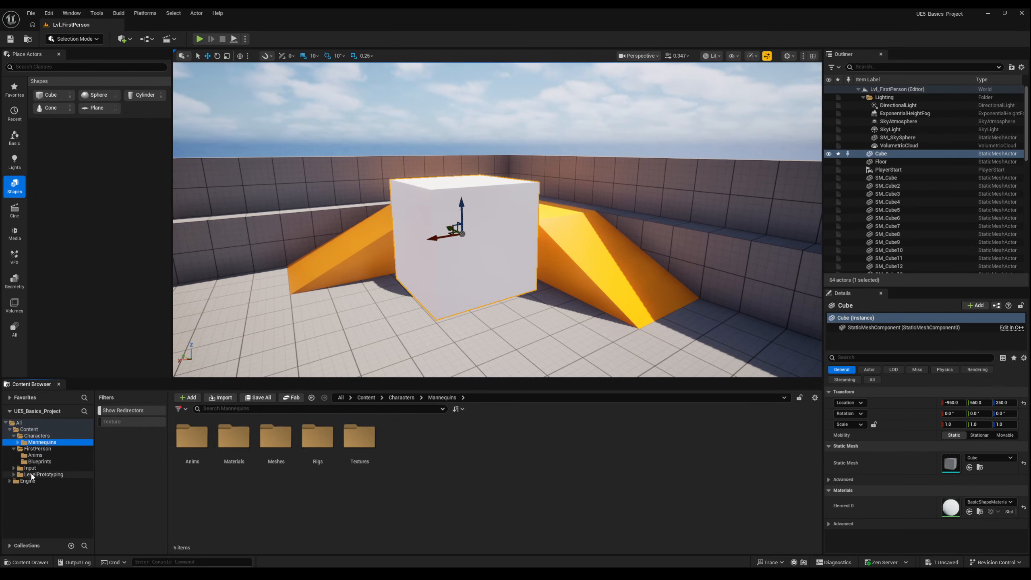
click(33, 474)
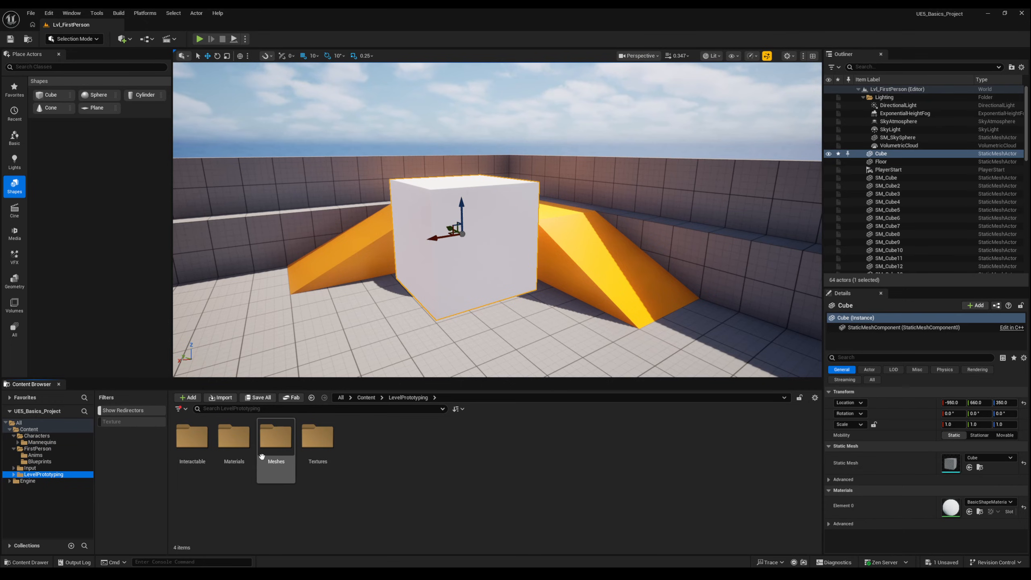
double_click(274, 439)
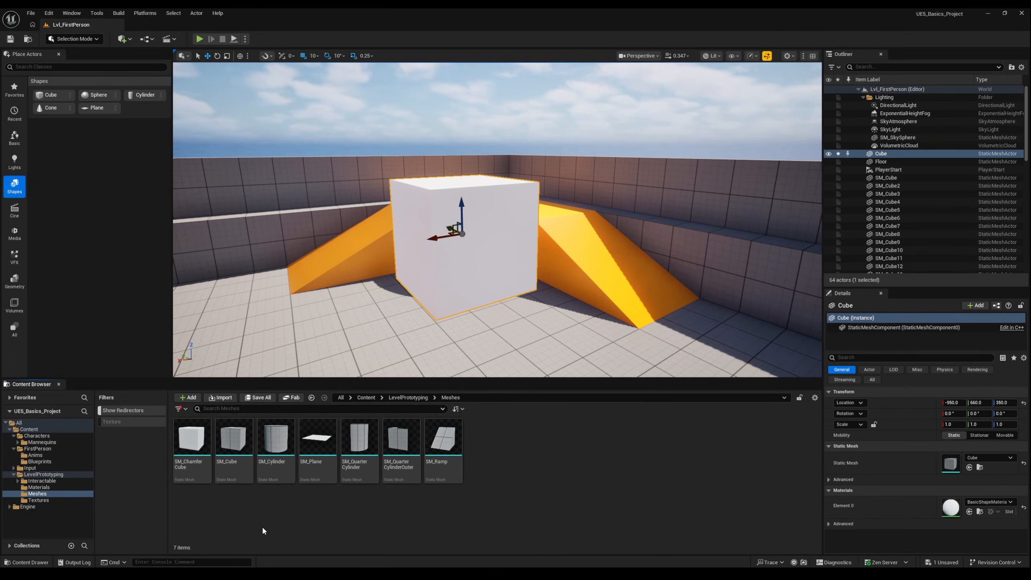
Place the SM_Cube, SM_Ramp and SM_Cylinder meshes side by side on the floor near the white cube.
drag(234, 439, 323, 325)
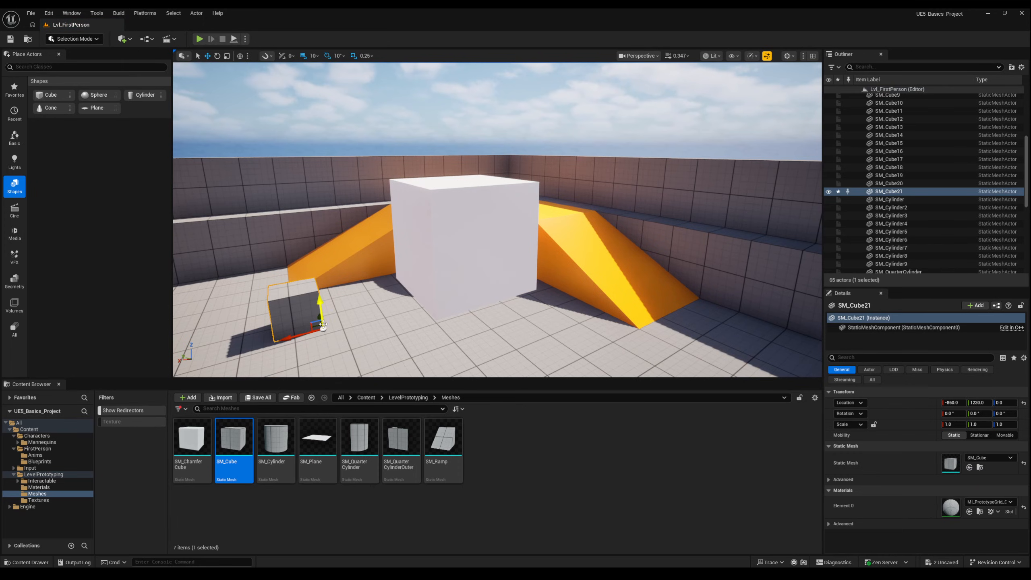
drag(443, 438, 243, 312)
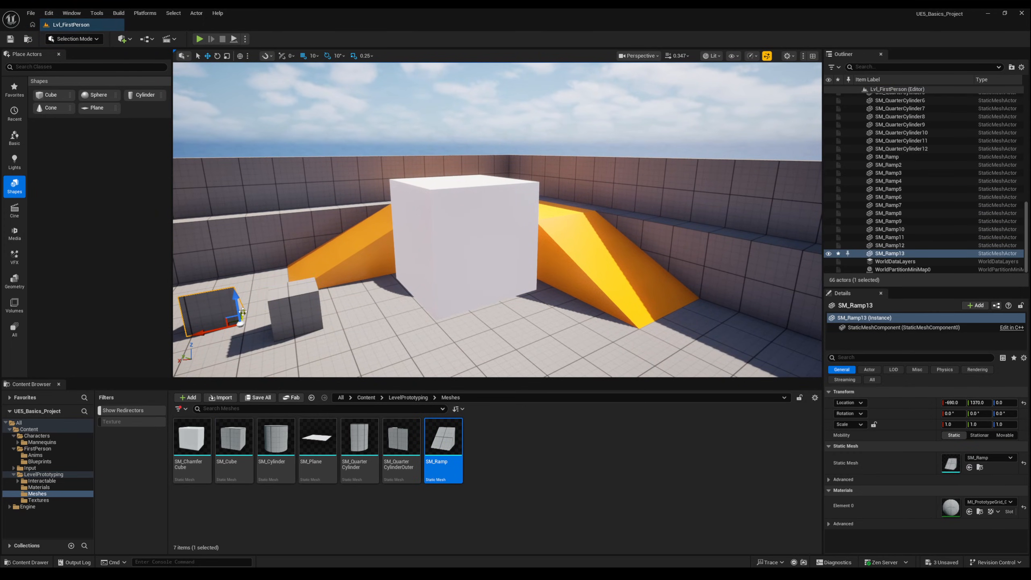
drag(275, 441, 317, 352)
Place a second SM_Cylinder on the floor in front of the first and adjust its X scale and Z rotation.
mouse_move(326, 349)
right_down()
mouse_move(331, 361)
mouse_move(300, 378)
mouse_move(318, 355)
right_up()
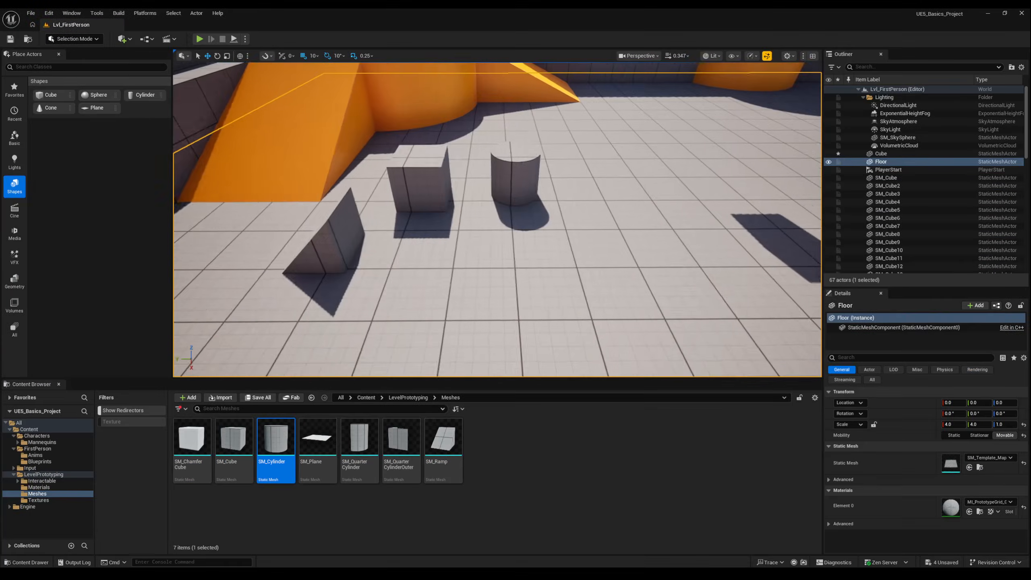
scroll(497, 220, up, 4)
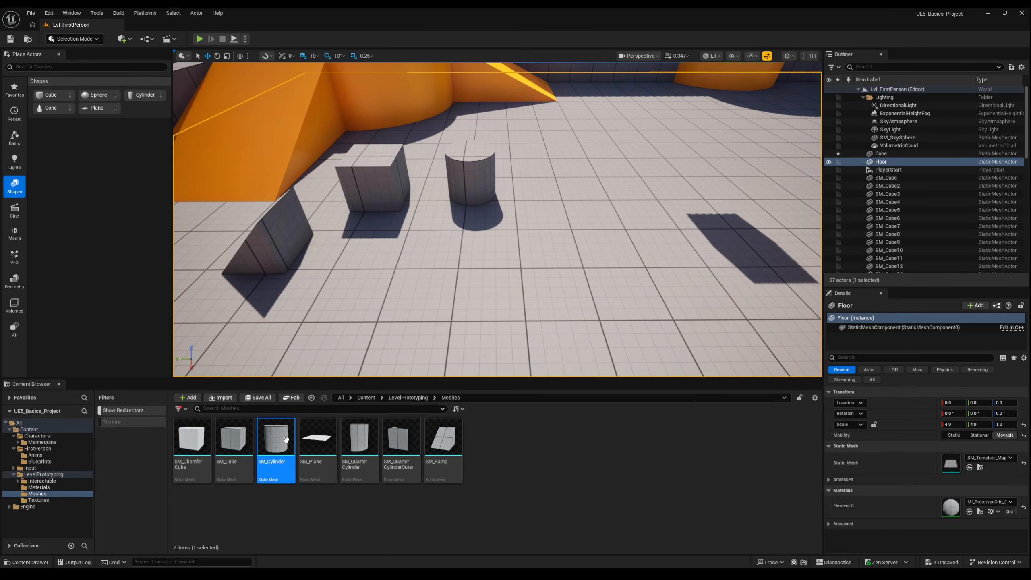
drag(276, 437, 463, 267)
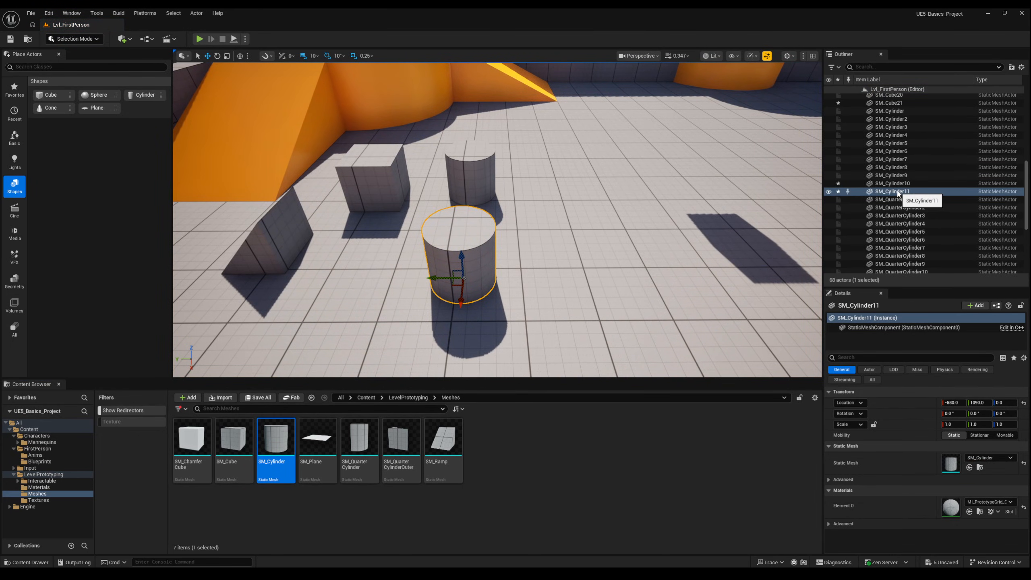
drag(952, 424, 974, 402)
drag(1004, 414, 984, 413)
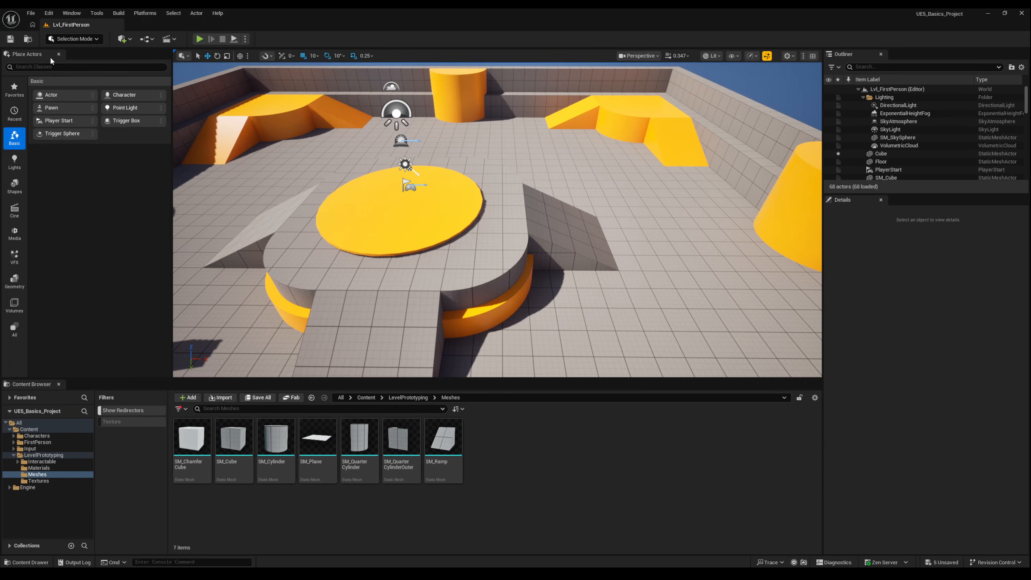
Dock the Place Actors panel between the viewport and the Outliner, and narrow it to enlarge the viewport.
drag(51, 60, 408, 345)
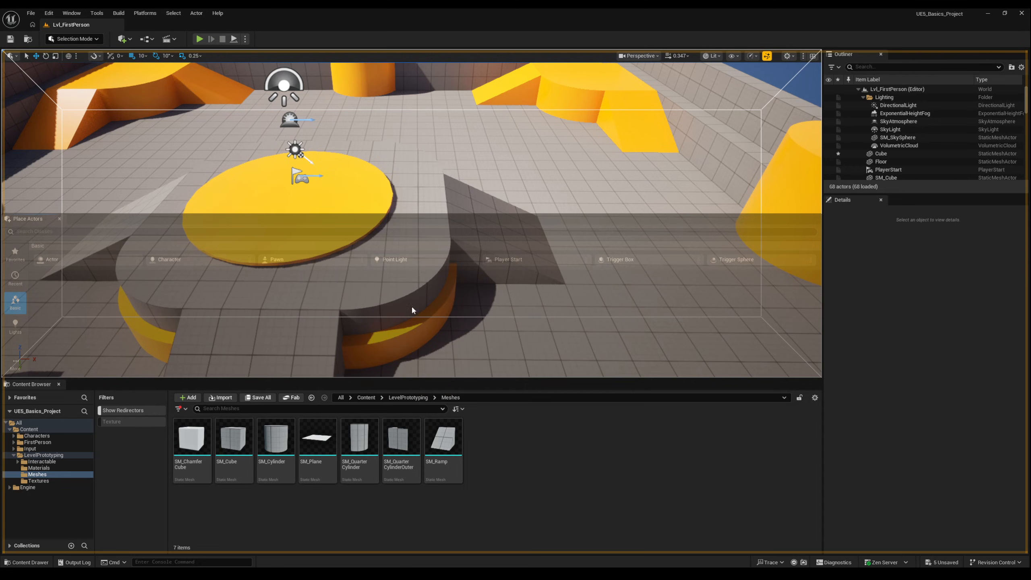
drag(412, 310, 793, 171)
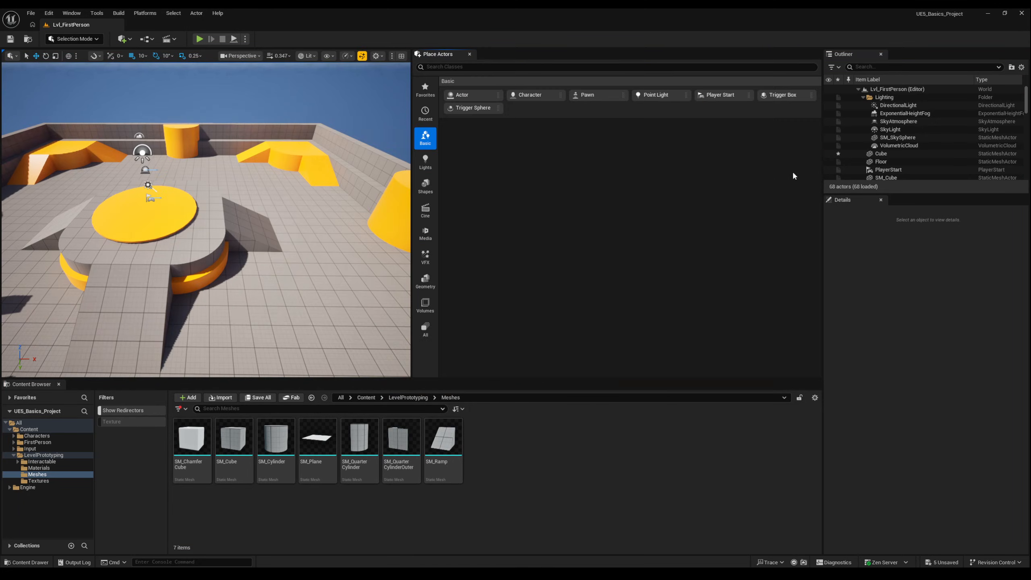
drag(411, 190, 643, 208)
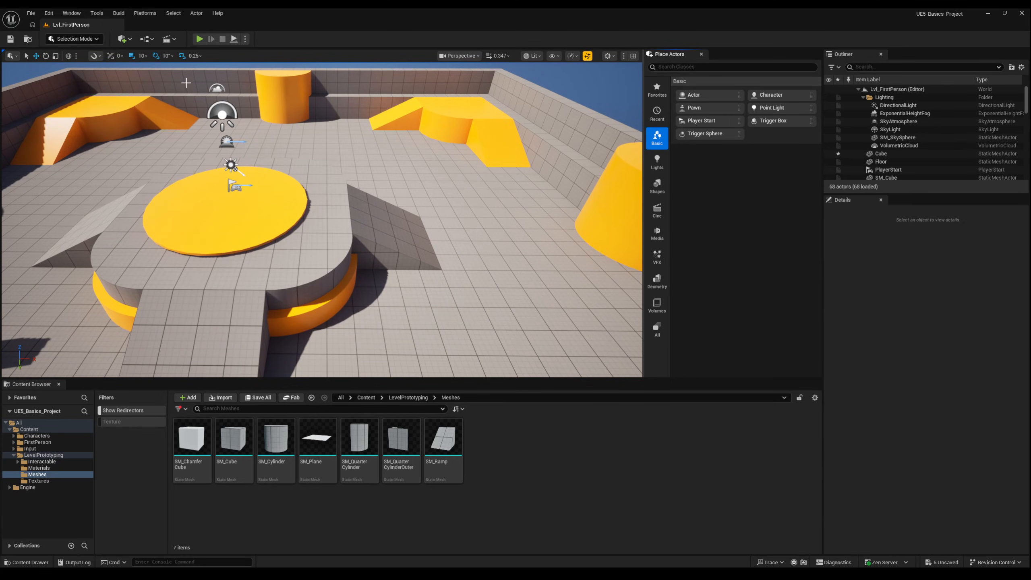
Load the UE4 Classic Layout for the editor.
click(70, 13)
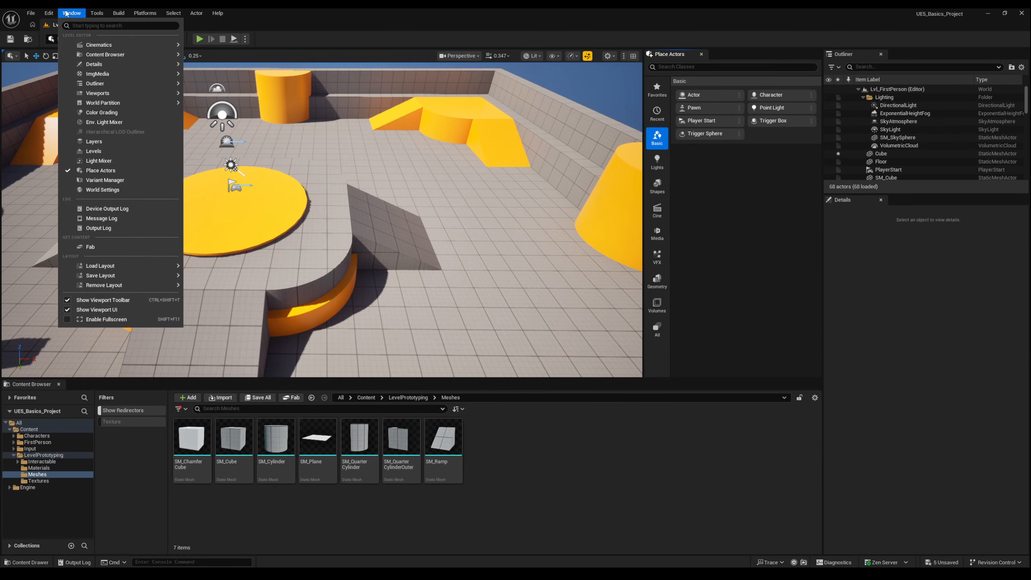
mouse_move(98, 268)
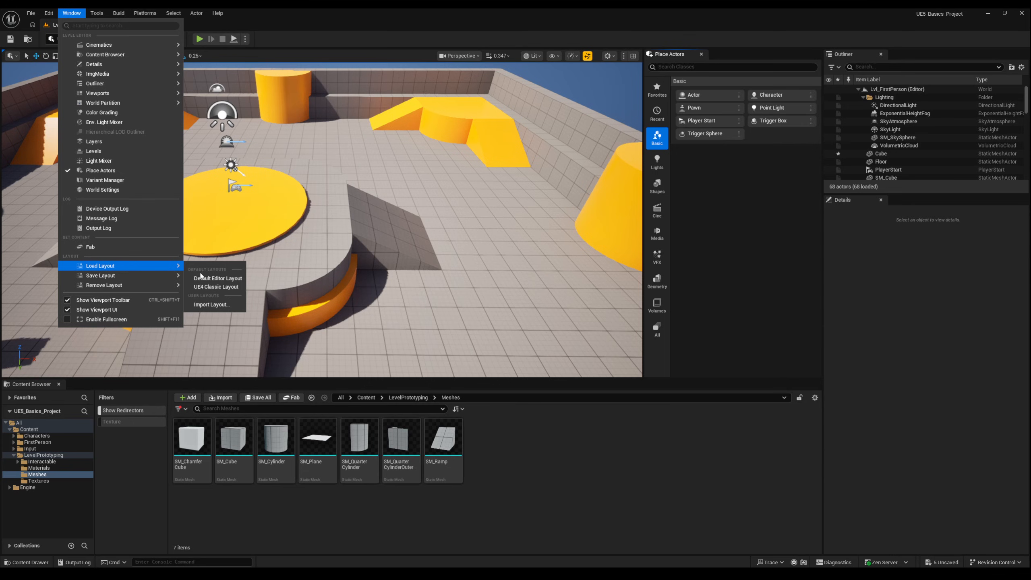
click(222, 286)
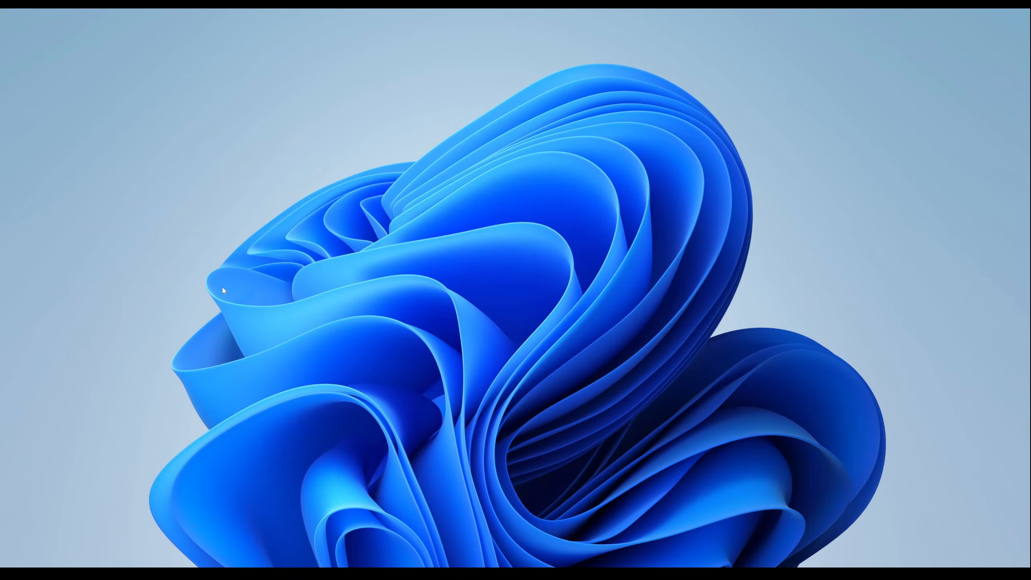